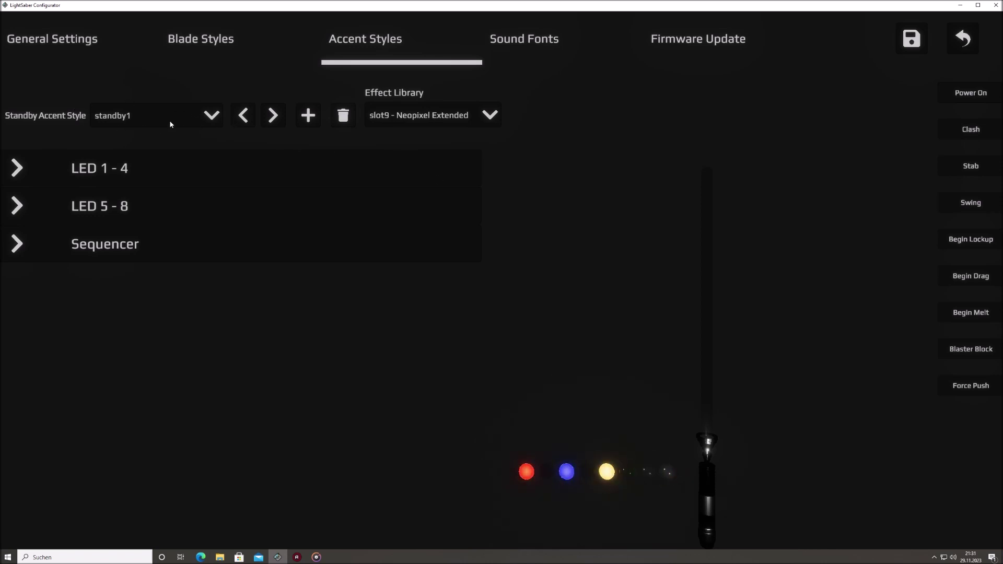
Step: Browse the standby accent style list, keep standby1, and power the saber on and off to preview the ignited style
left_click(214, 121)
scroll(220, 188, "down", 1)
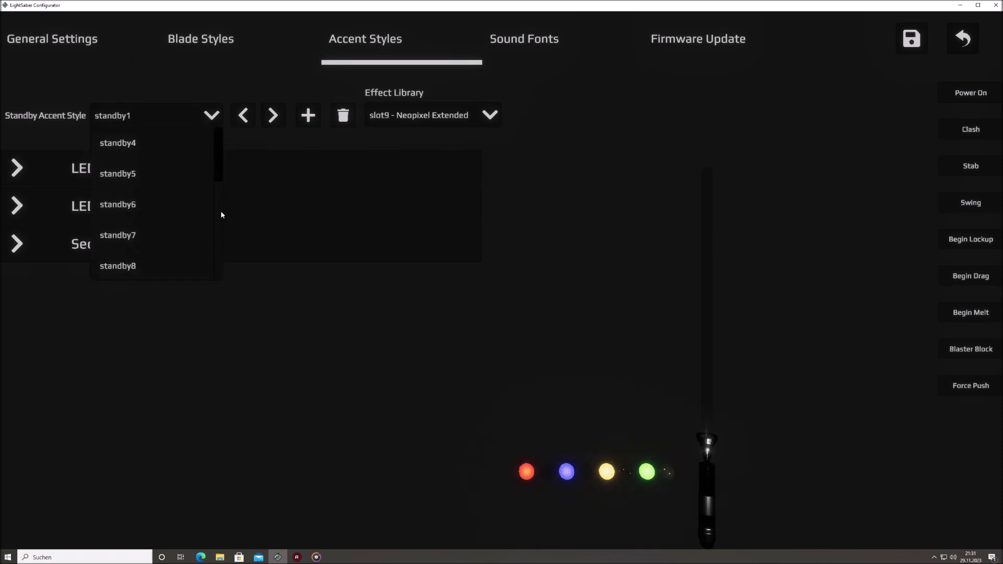
scroll(220, 211, "down", 1)
left_click(211, 116)
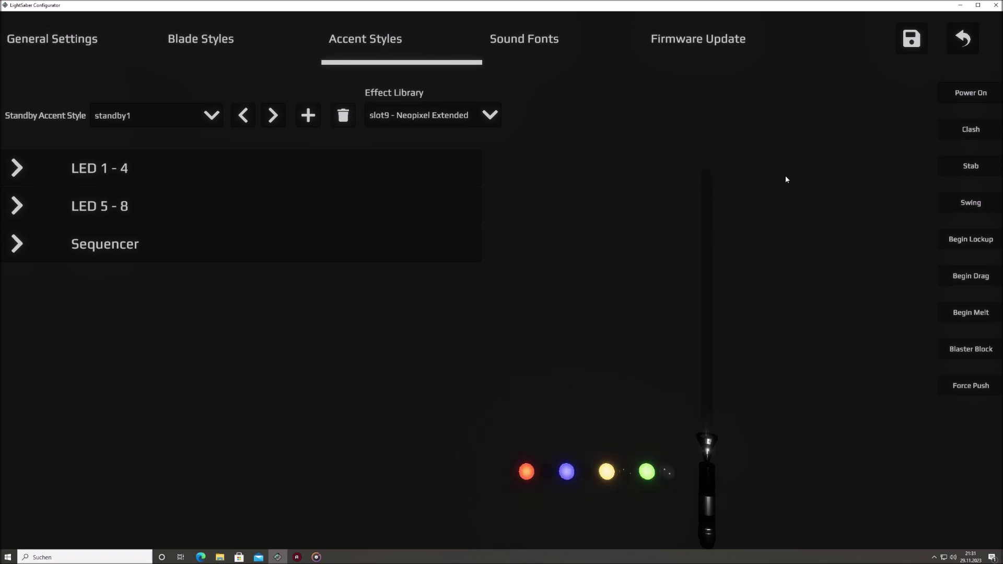
left_click(951, 97)
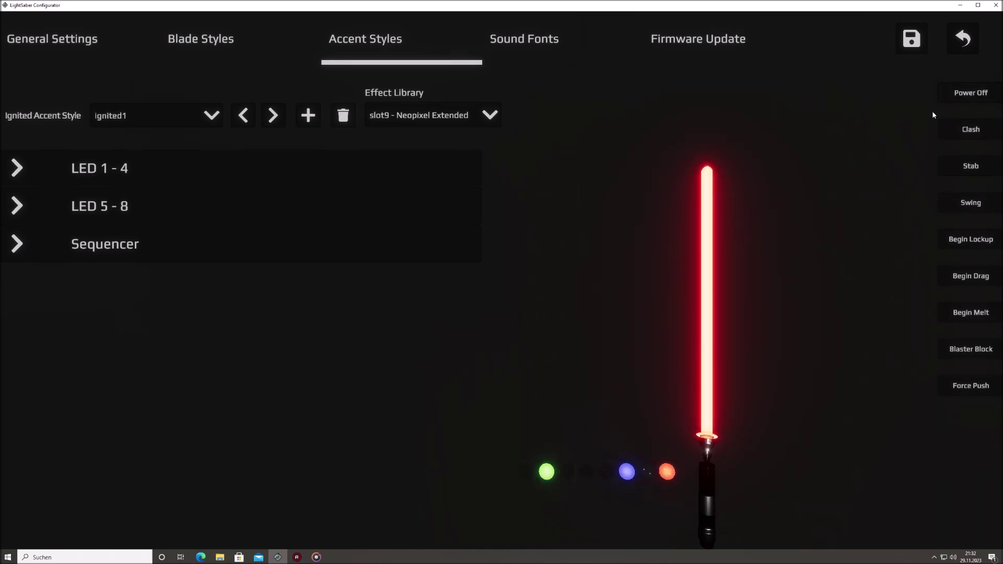
left_click(954, 95)
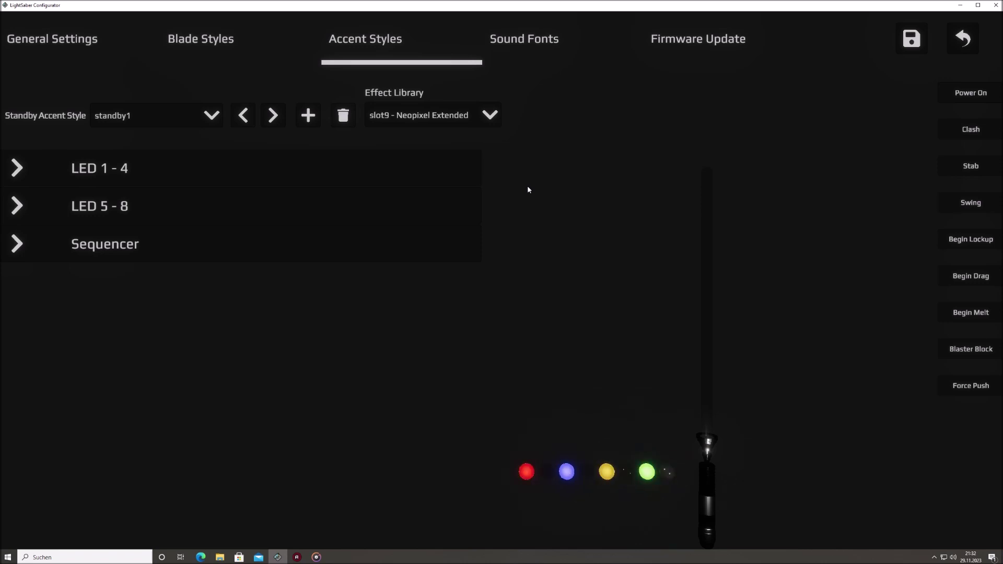
Step: Step forward through standby2, standby4 and standby5, then back to standby1
left_click(277, 118)
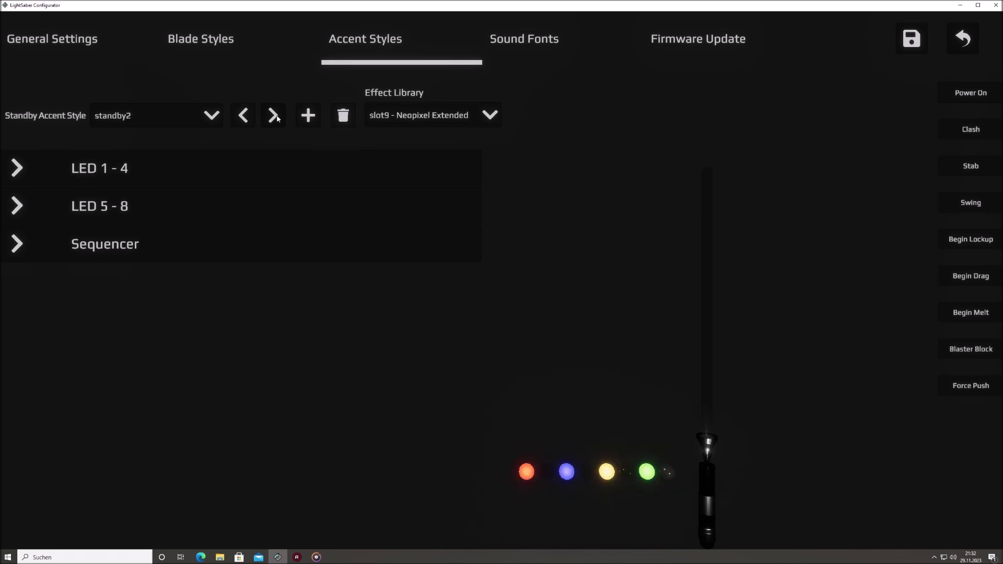
left_click(277, 119)
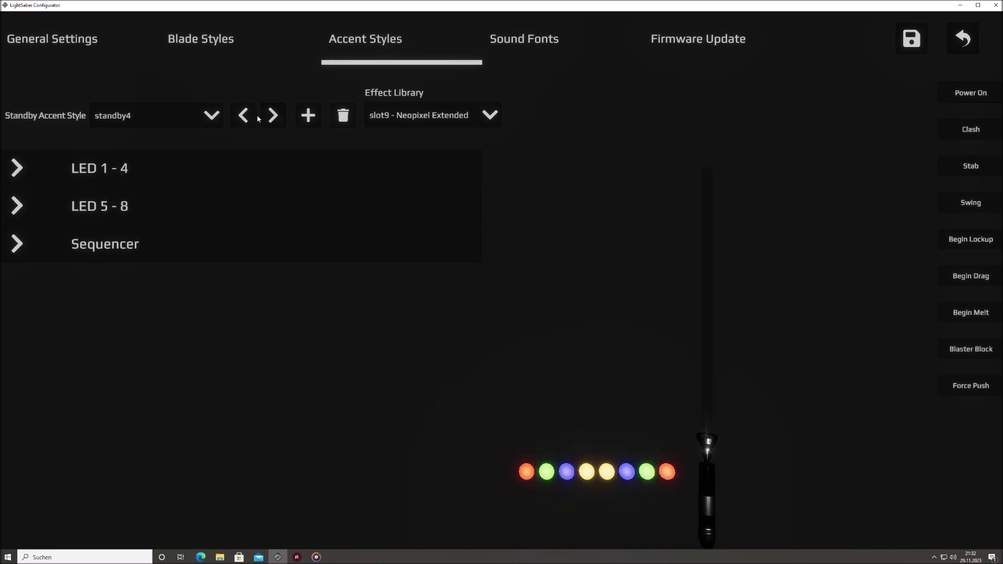
left_click(263, 119)
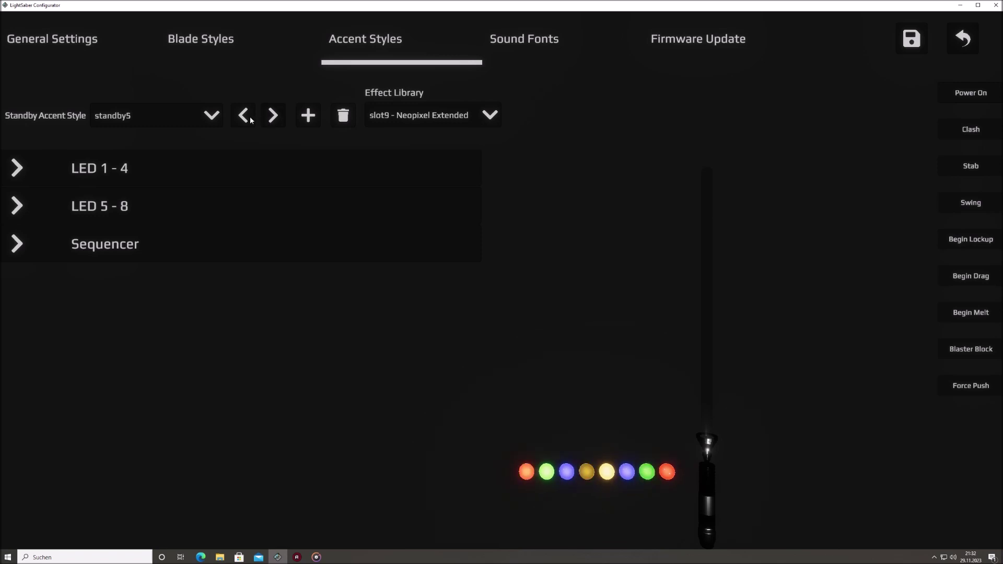
left_click(247, 118)
left_click(247, 119)
left_click(248, 119)
left_click(247, 119)
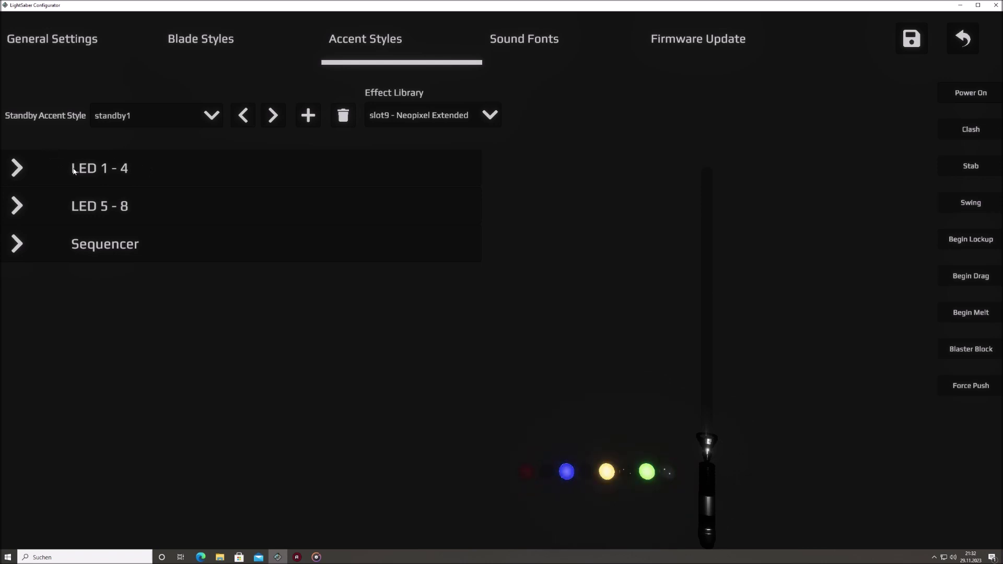
Step: Expand LED 1 - 4 and set Color 1 to red #FC0000 in the colour picker
left_click(170, 174)
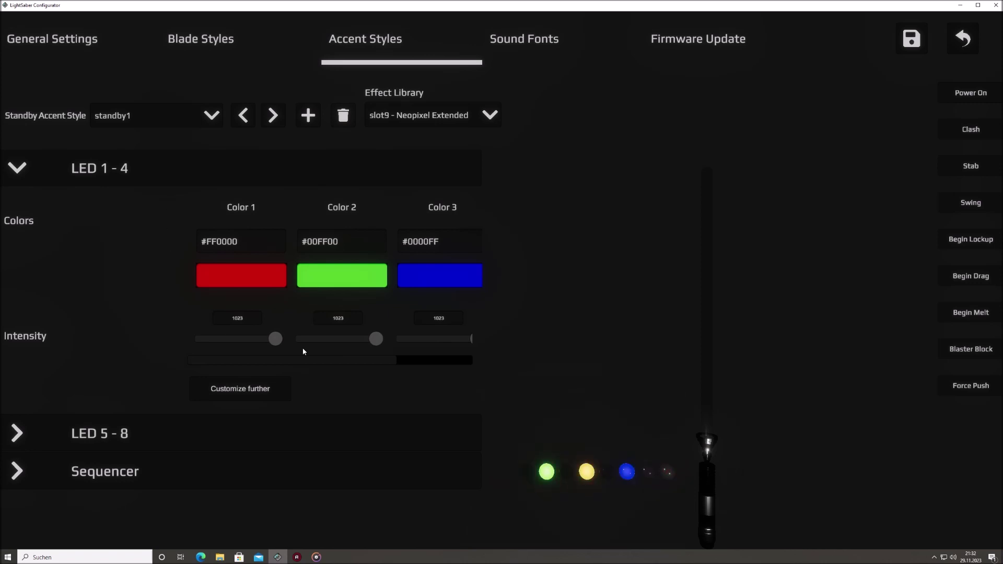
left_click_drag(312, 359, 260, 355)
left_click(241, 275)
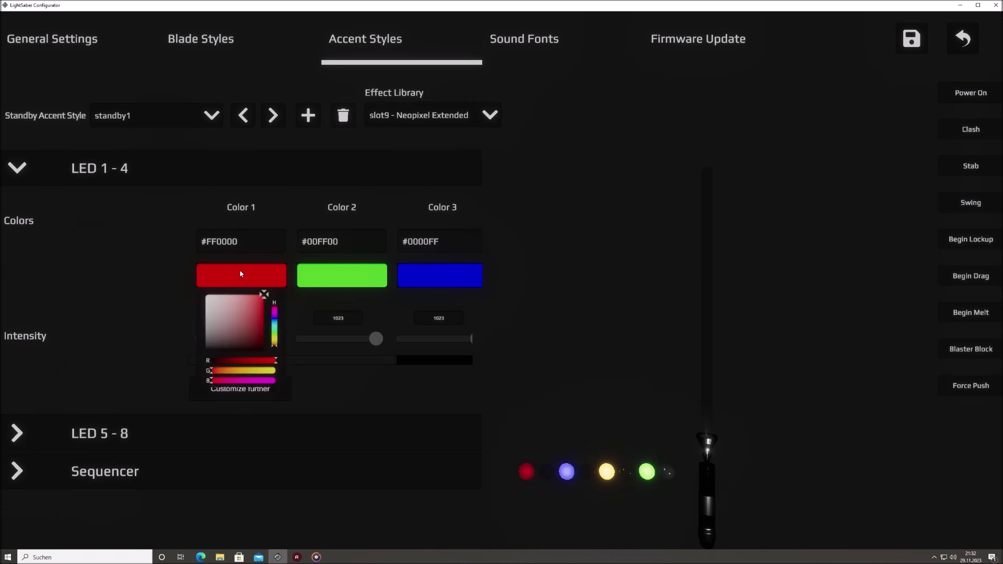
left_click(274, 314)
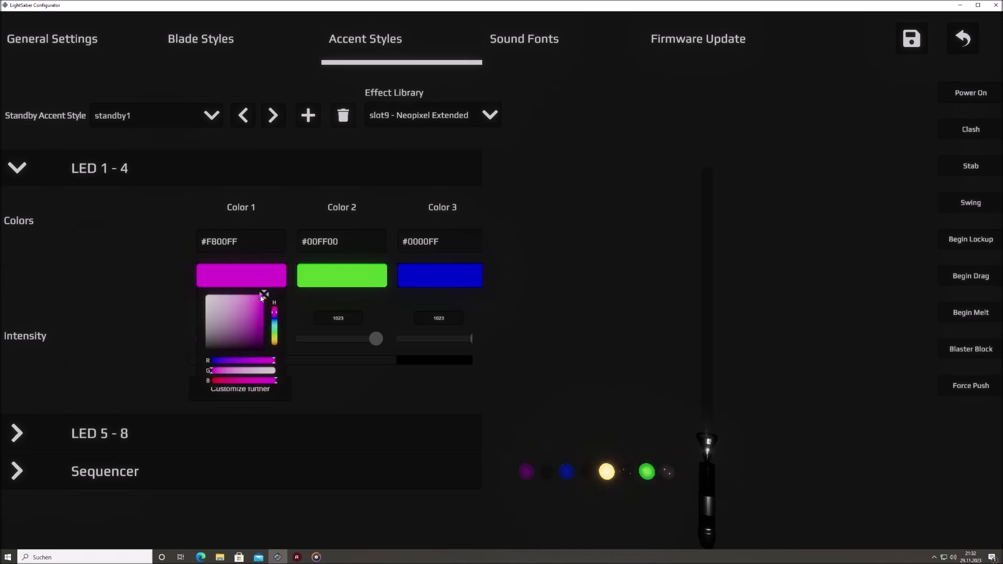
left_click(275, 301)
left_click(274, 302)
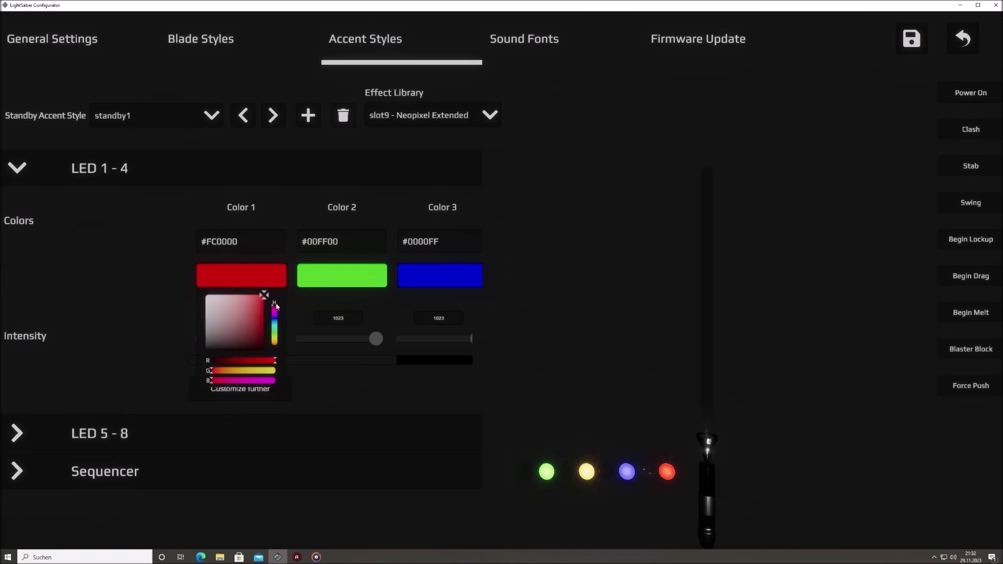
left_click(315, 290)
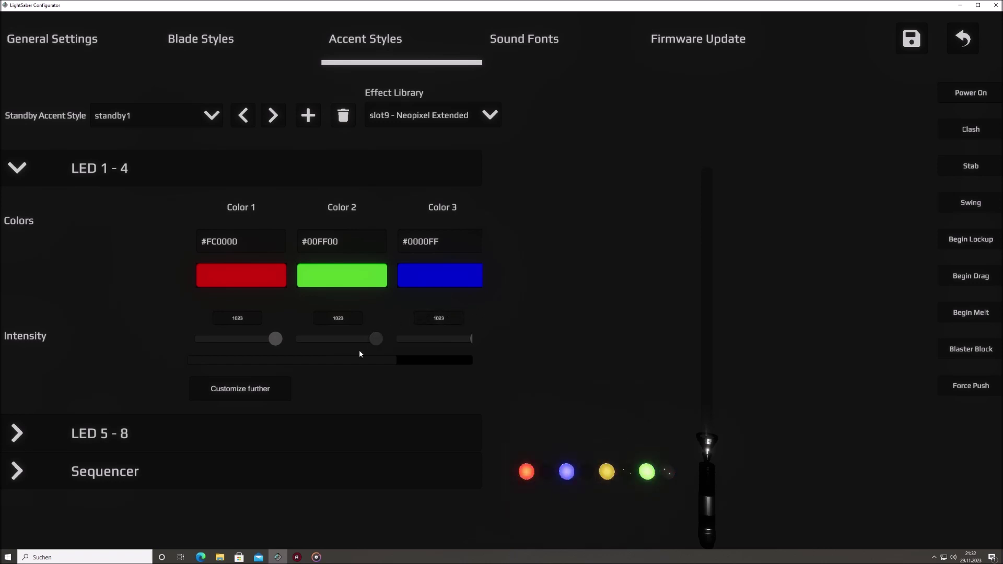
Step: Show and hide the extended LED 1 - 4 settings, then collapse the LED 1 - 4 group
left_click(251, 391)
left_click_drag(494, 269, 498, 497)
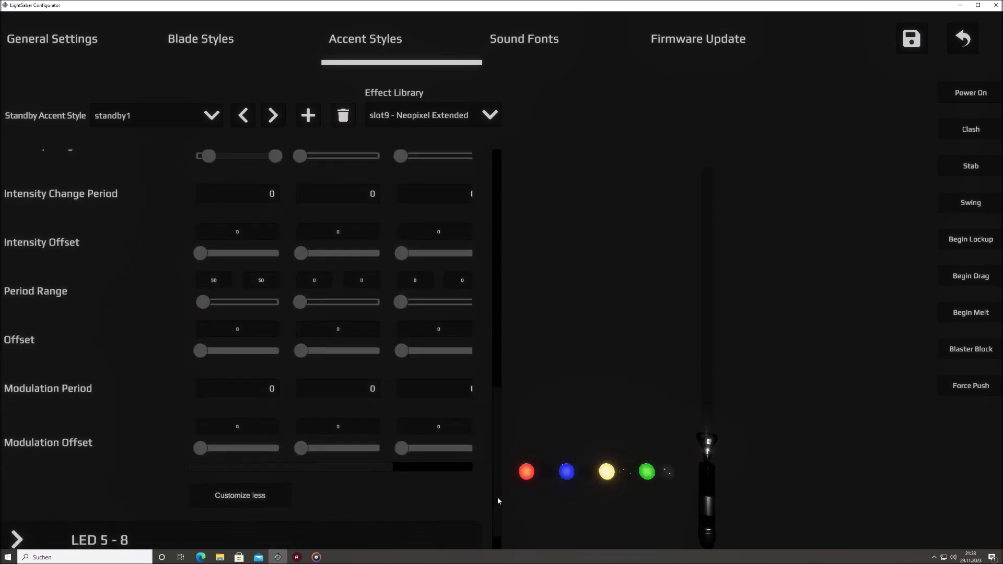
left_click(273, 491)
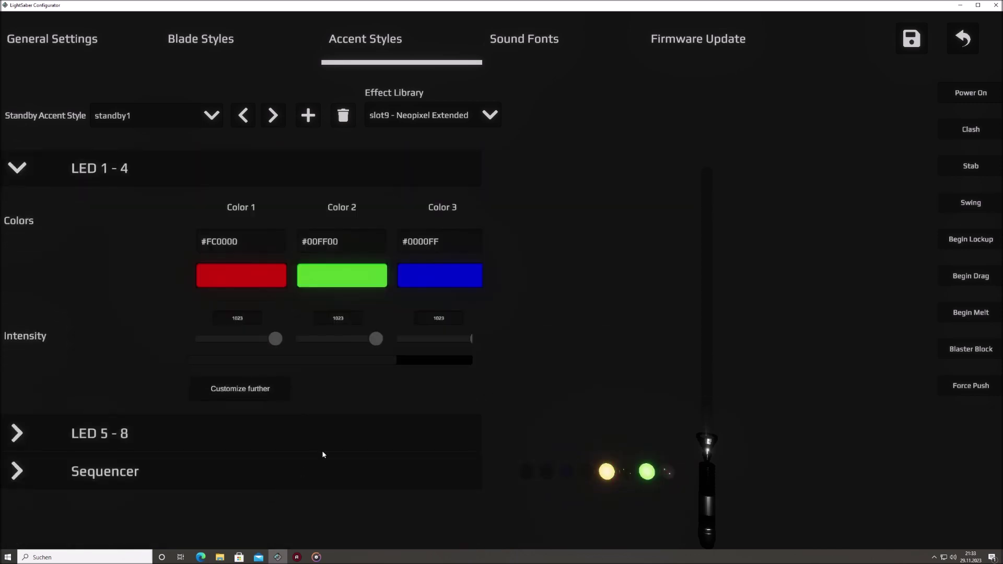
left_click(226, 174)
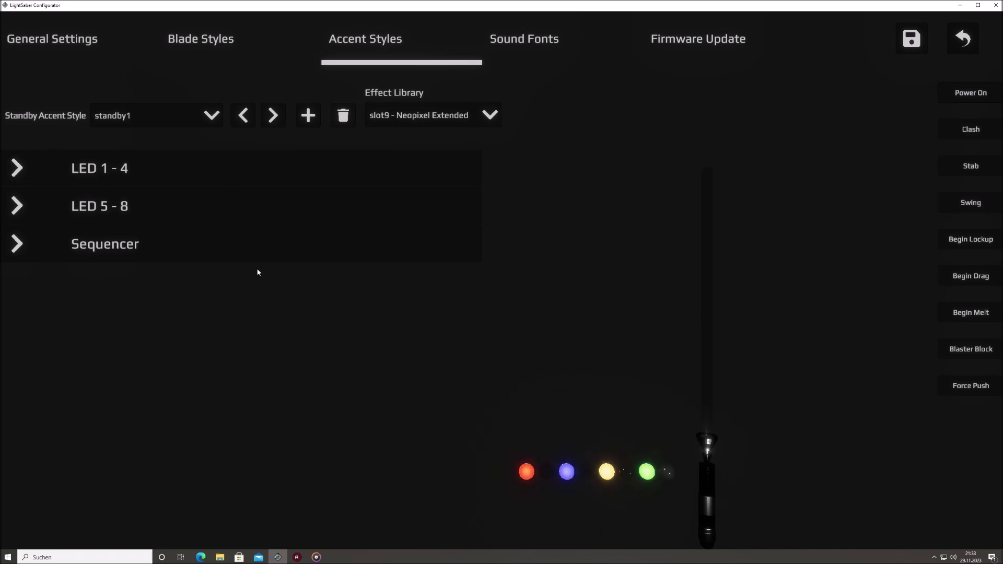
Step: Expand the Sequencer, toggle the first LED's Mirror Blade on and off, then ignite the saber to show ignited1
left_click(231, 249)
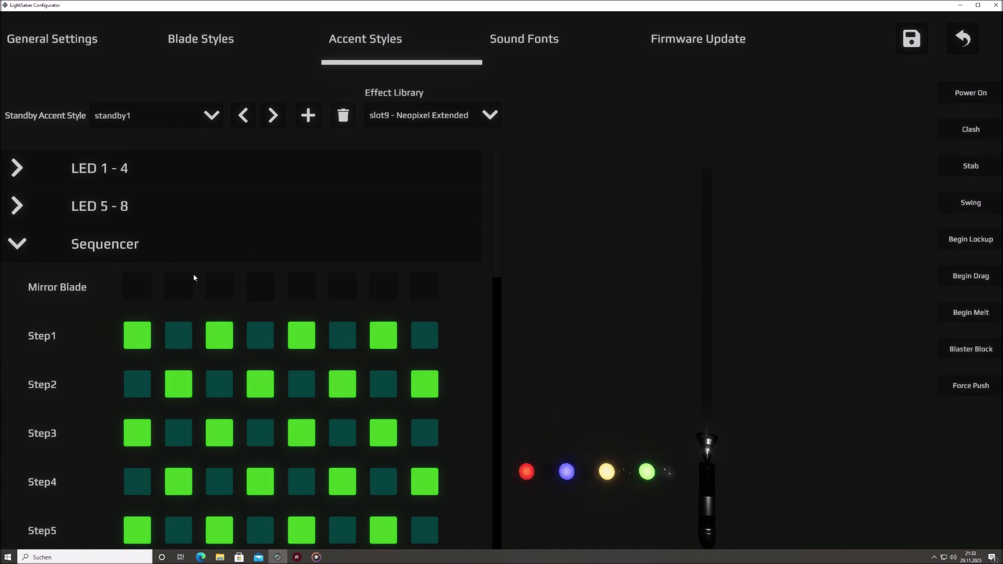
left_click(137, 286)
left_click(138, 288)
left_click(137, 288)
left_click(138, 289)
left_click(952, 92)
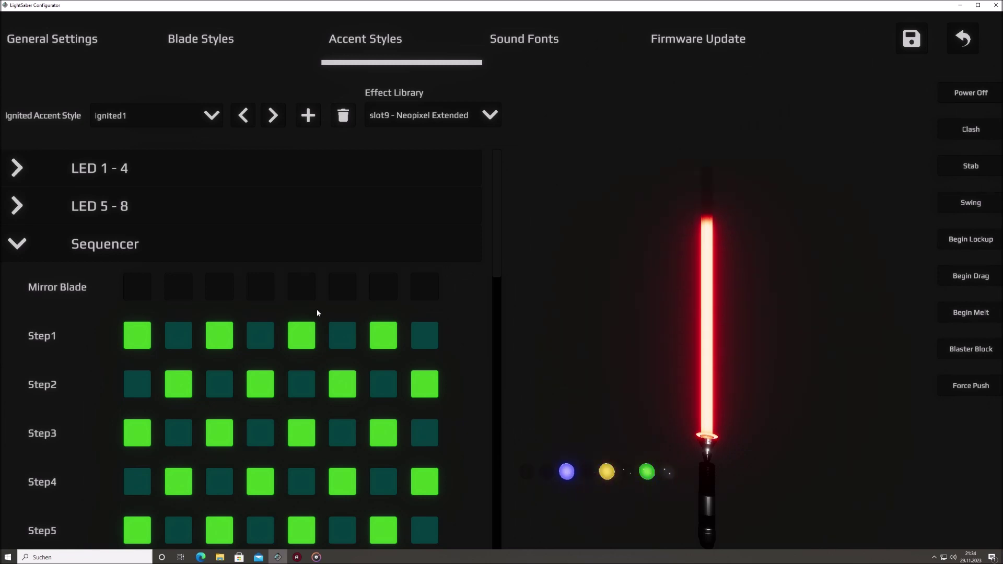
Step: Tick Mirror Blade for LEDs 1 through 4
left_click(137, 287)
left_click(178, 286)
left_click(219, 286)
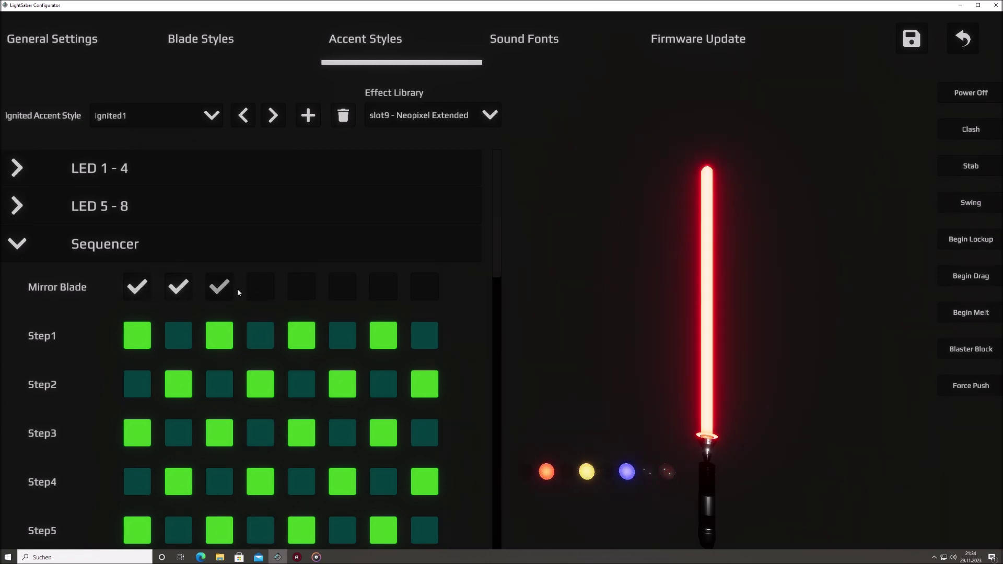
left_click(271, 291)
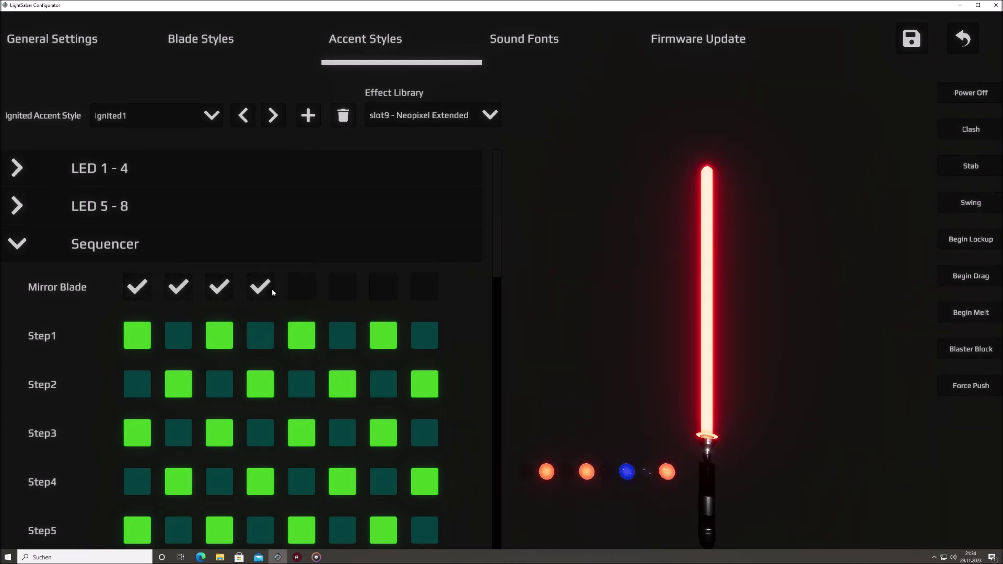
Step: Untick all four Mirror Blade boxes and power the saber off to standby1
left_click(267, 290)
left_click(217, 290)
left_click(175, 292)
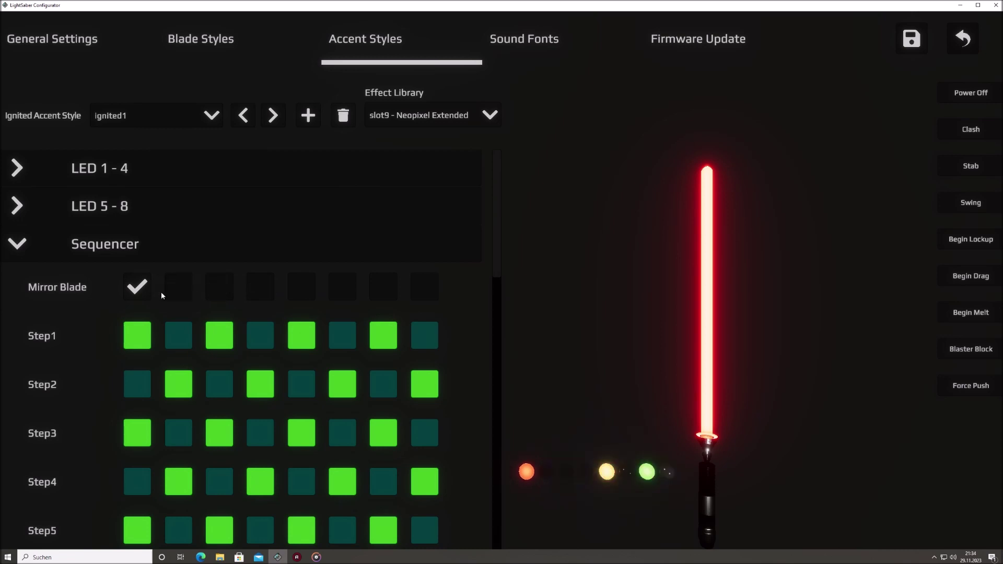
left_click(137, 286)
left_click(970, 98)
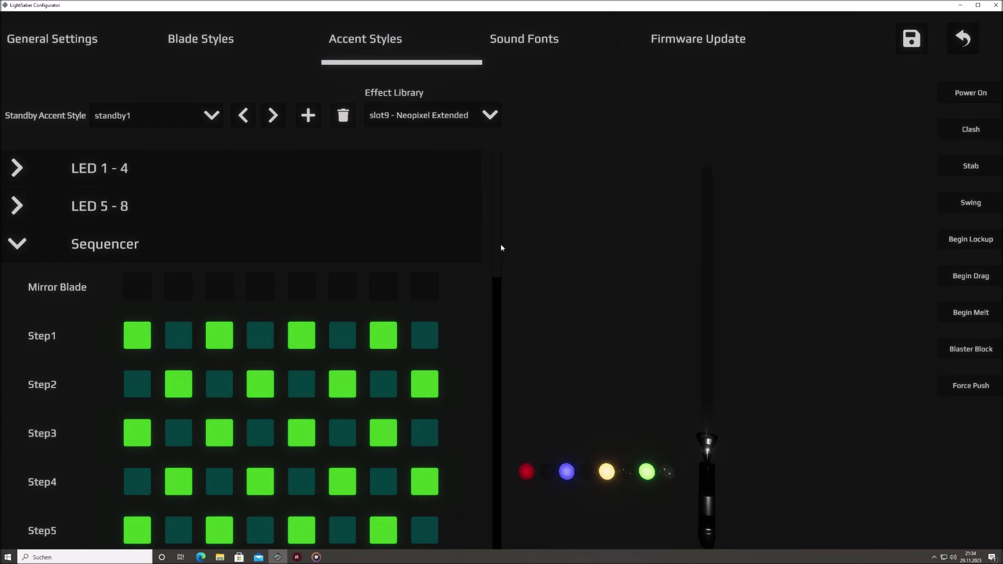
Step: Turn on LEDs 2, 4, 6 and 8 in Step1 of the Sequencer
mouse_move(500, 248)
left_mouse_down()
mouse_move(499, 412)
mouse_move(509, 241)
left_mouse_up()
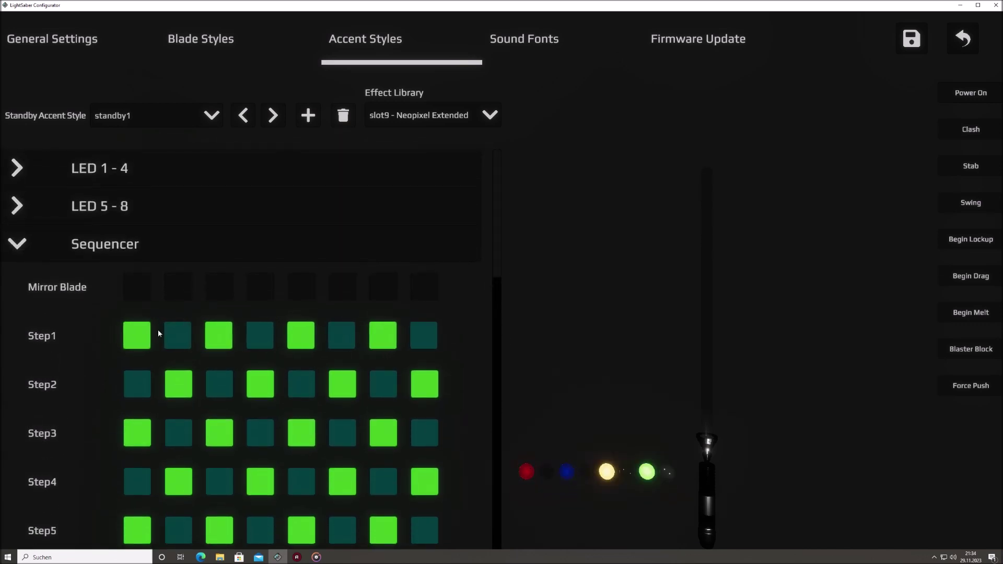
left_click(178, 335)
left_click(256, 331)
left_click(342, 335)
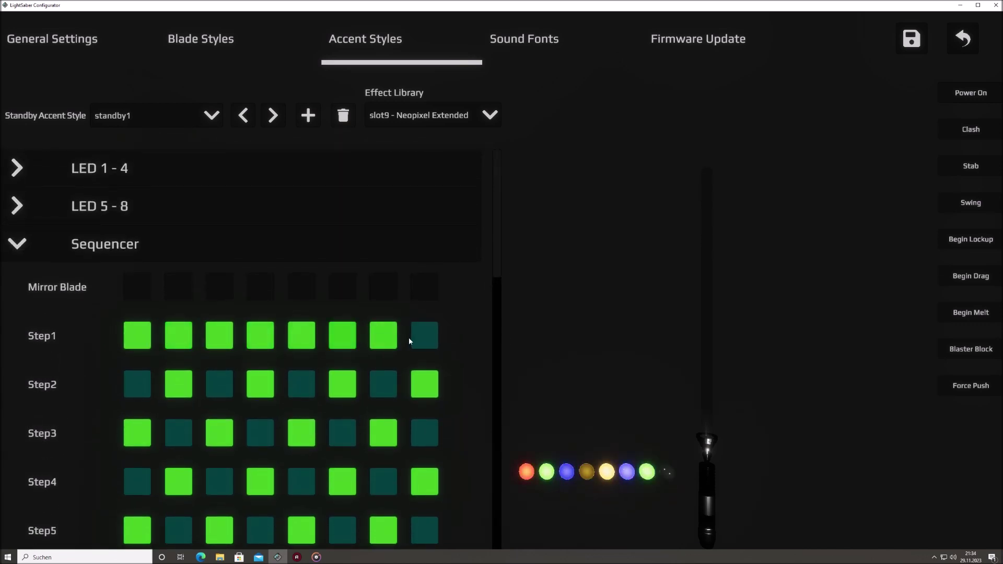
left_click(420, 337)
Step: Turn on LEDs 1, 3, 5 and 7 in Step2 of the Sequencer
scroll(495, 235, "down", 1)
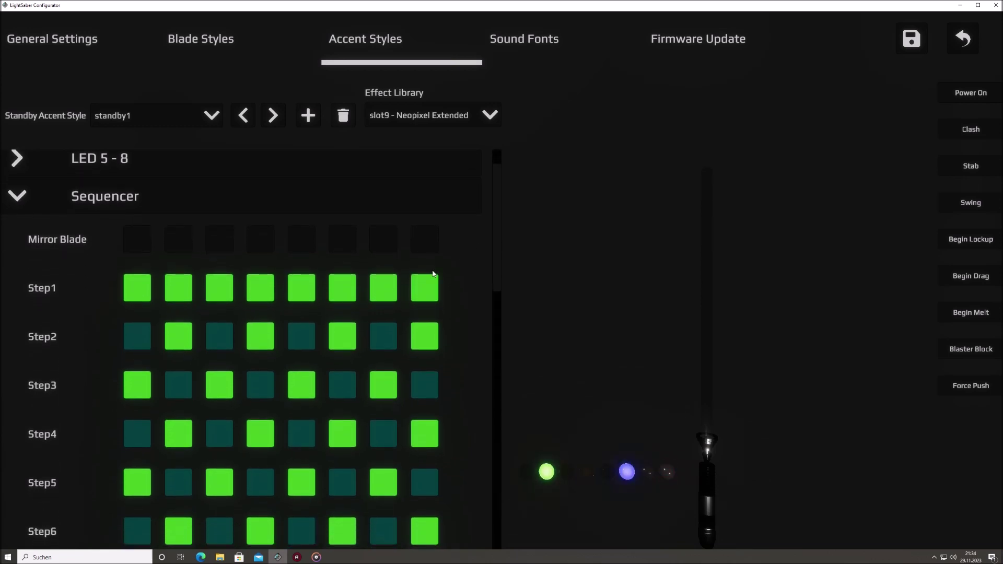
left_click(137, 337)
left_click(219, 337)
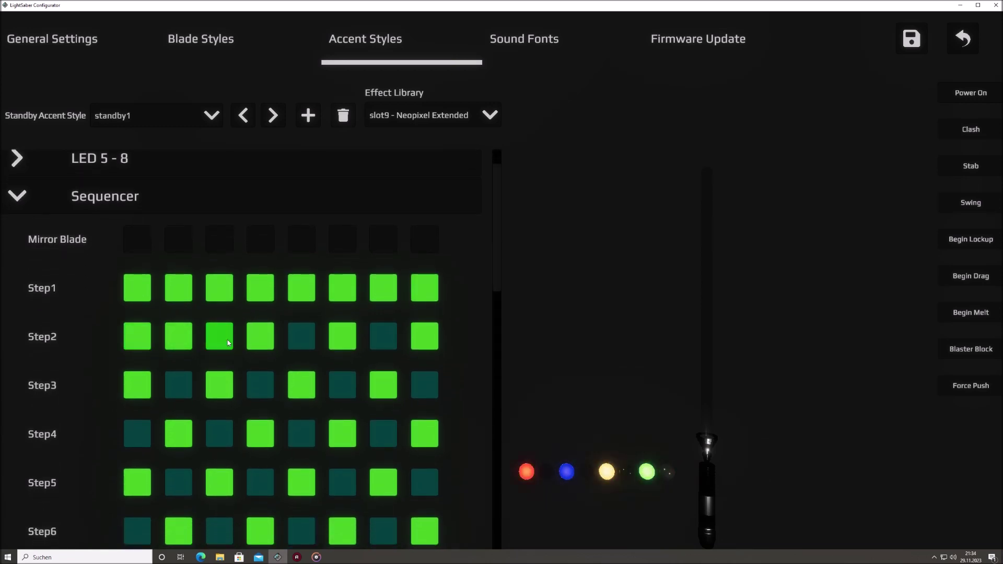
left_click(296, 340)
left_click(385, 336)
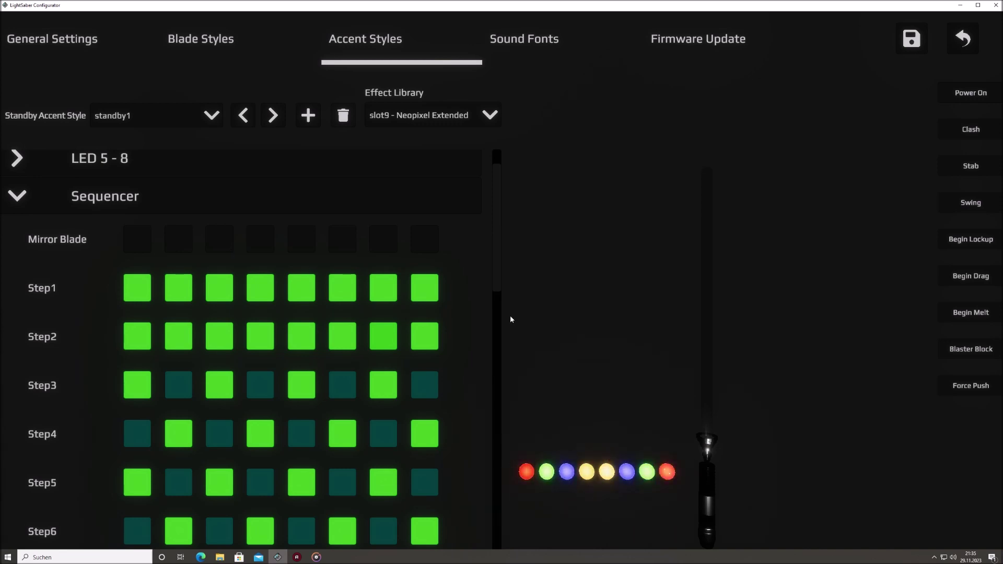
left_click_drag(499, 240, 505, 410)
scroll(509, 417, "down", 1)
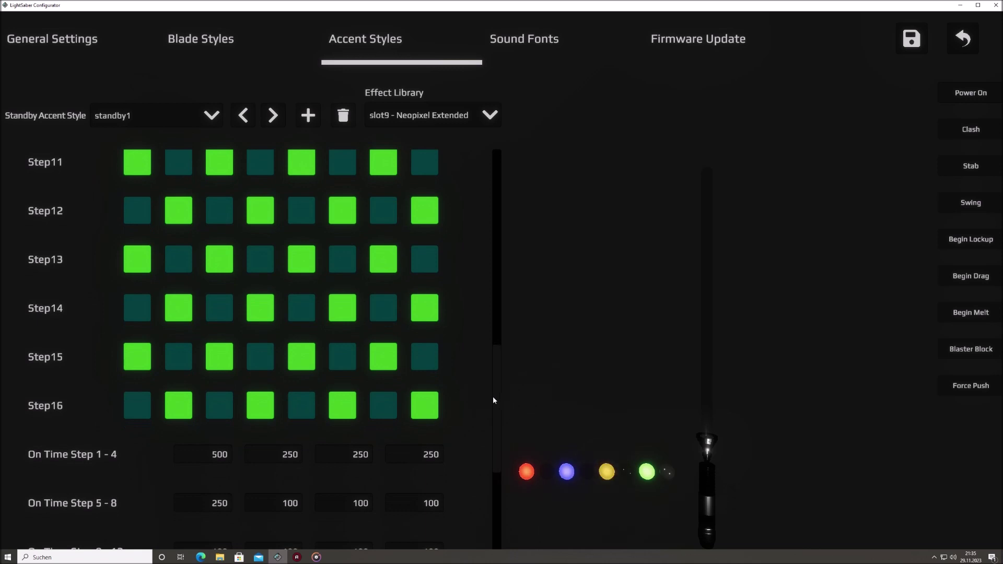
scroll(488, 393, "down", 1)
scroll(486, 386, "down", 2)
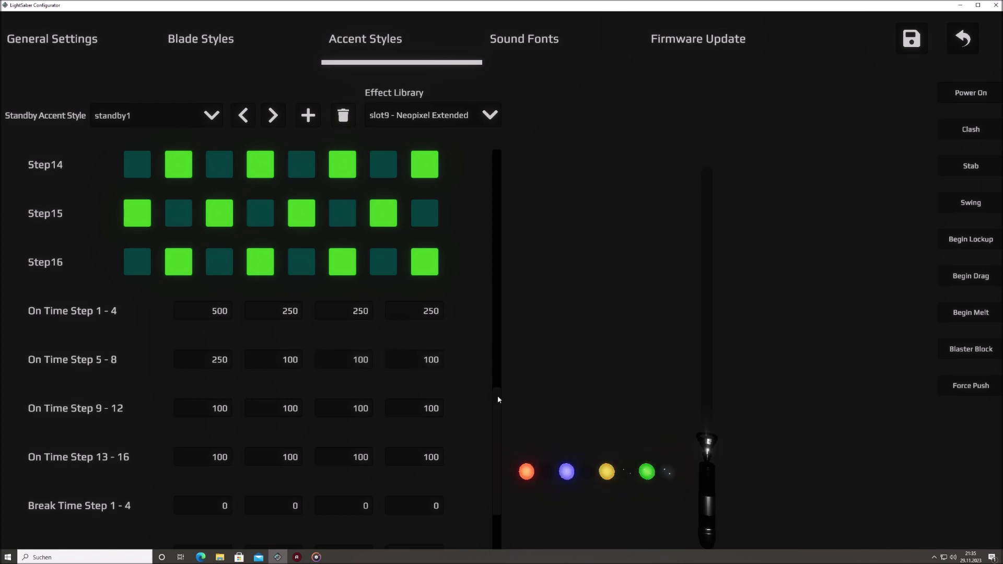
left_click_drag(497, 397, 502, 435)
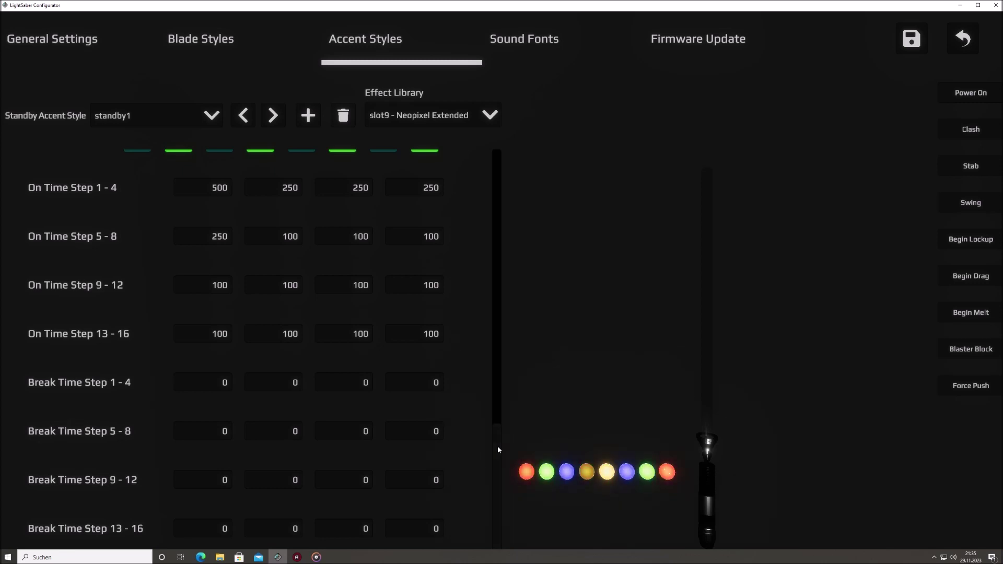
left_click_drag(497, 446, 520, 172)
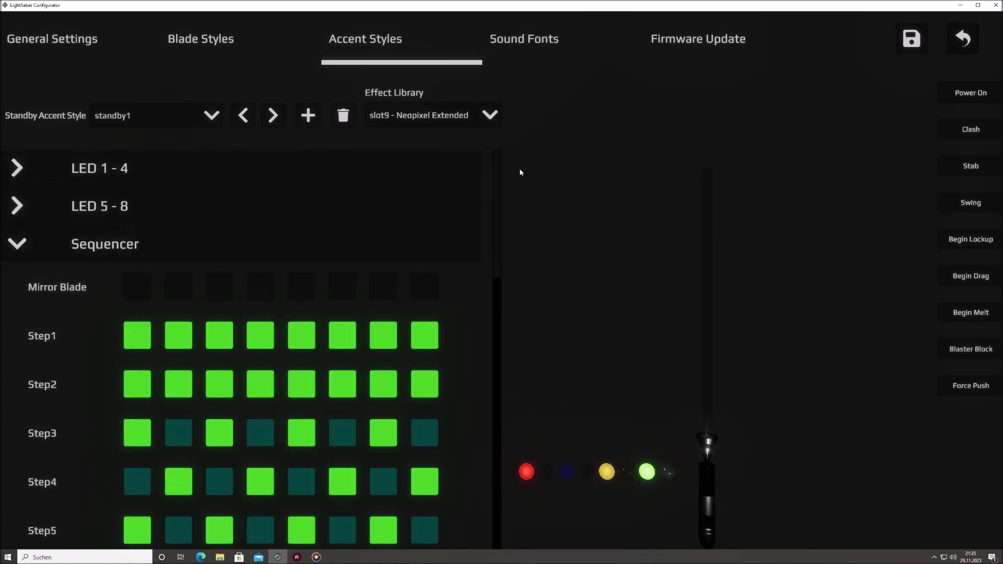